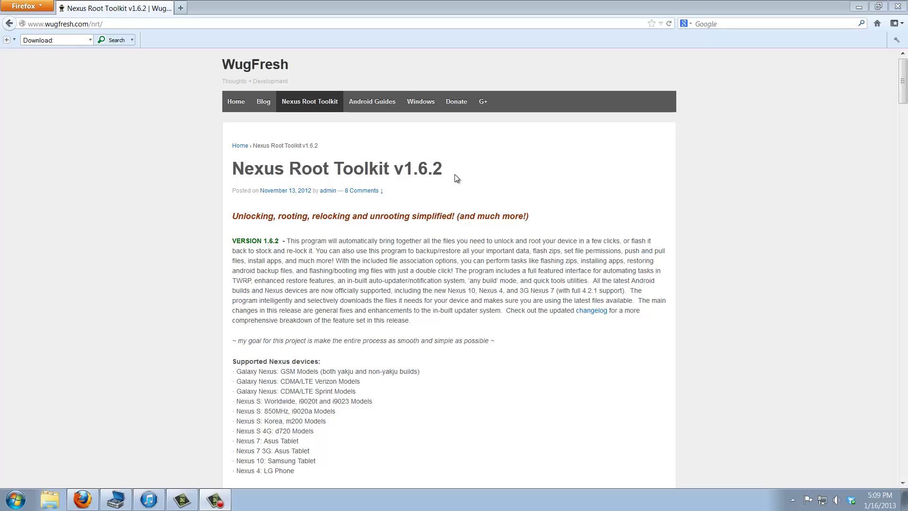
# Scroll the toolkit page to the Download section with the NRT_v1.6.2.sfx.exe link and highlight its heading.
pyautogui.moveTo(433, 170); pyautogui.dragTo(329, 170)
pyautogui.click(493, 224)
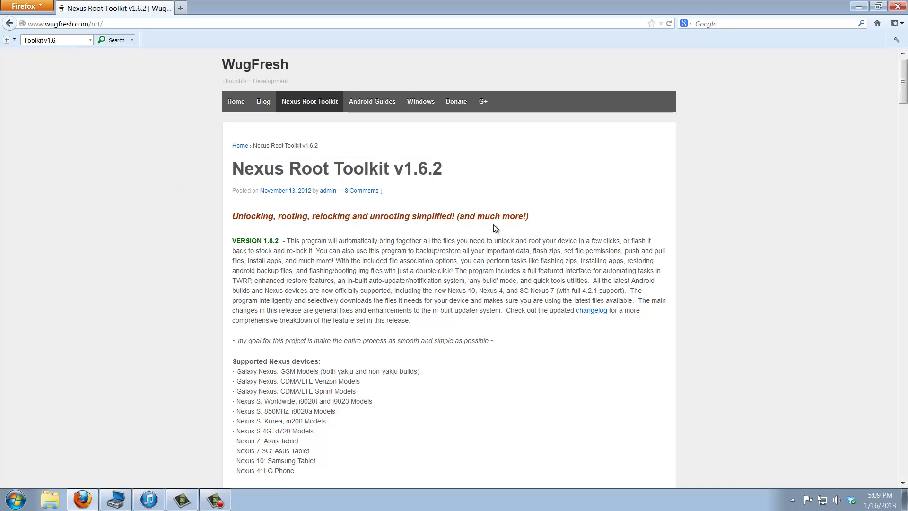
pyautogui.scroll(-20, 493, 225)
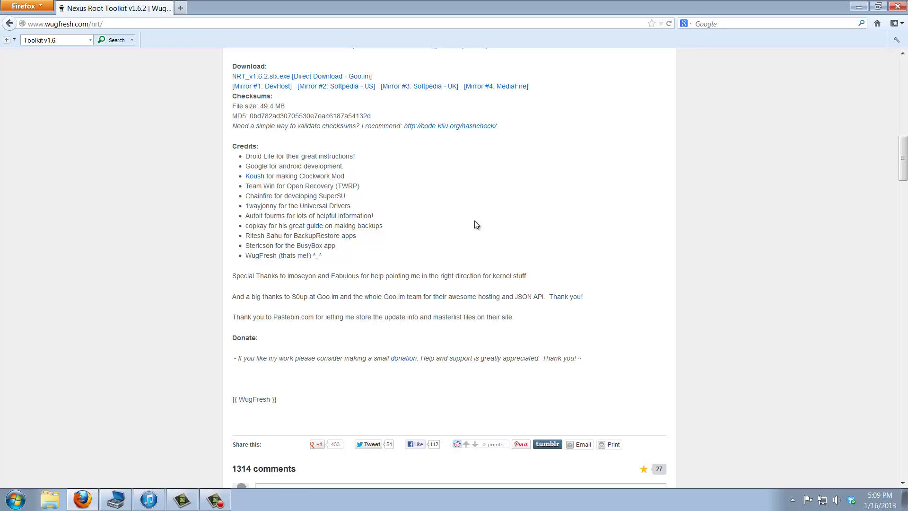
pyautogui.moveTo(276, 56); pyautogui.dragTo(240, 62)
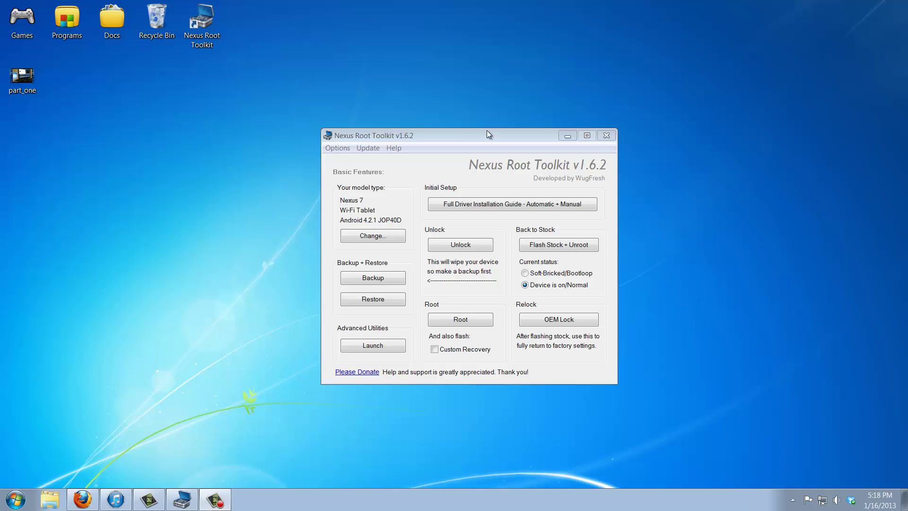
# Bring the Nexus 7 Wi-Fi Tablet, Android 4.2.1 toolkit window to the front and reposition it.
pyautogui.click(465, 134)
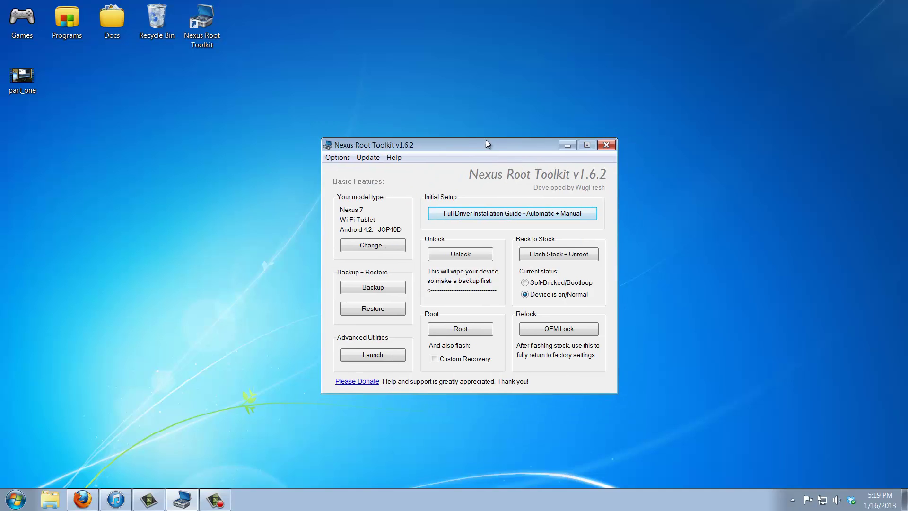
pyautogui.moveTo(484, 131); pyautogui.dragTo(467, 139)
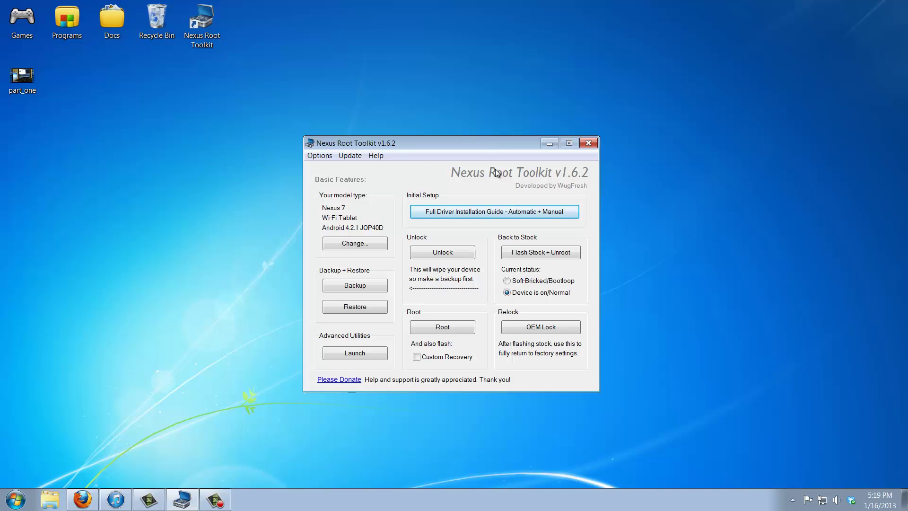
# Read the driver guide's confirmation step and uninstall-previous-drivers instructions, then close the guide.
pyautogui.click(500, 213)
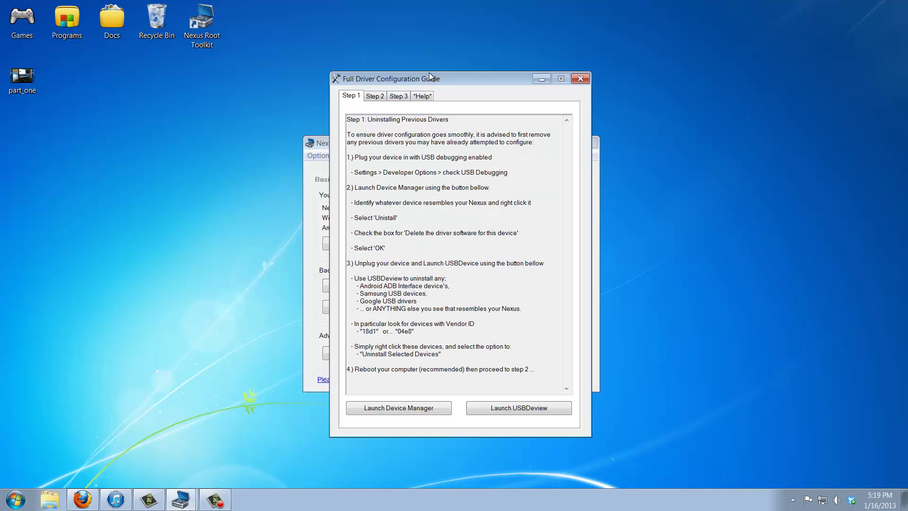
pyautogui.click(397, 97)
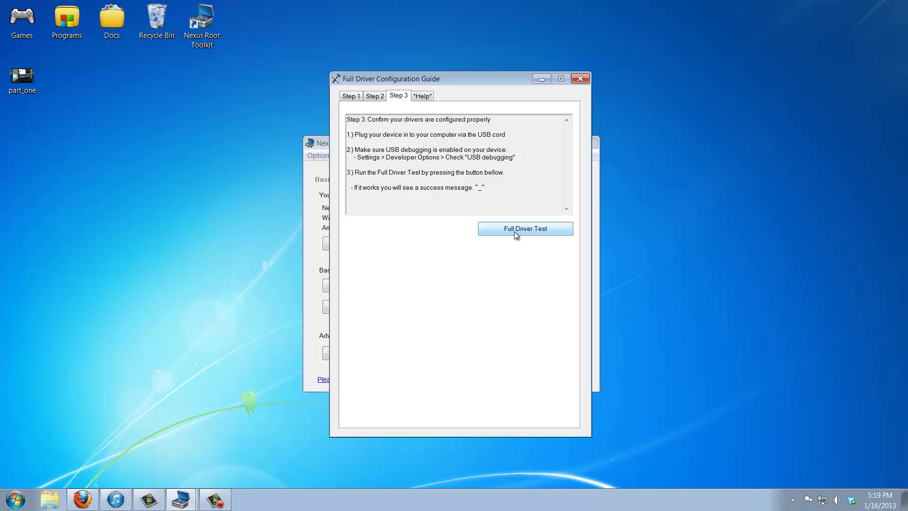
pyautogui.click(355, 97)
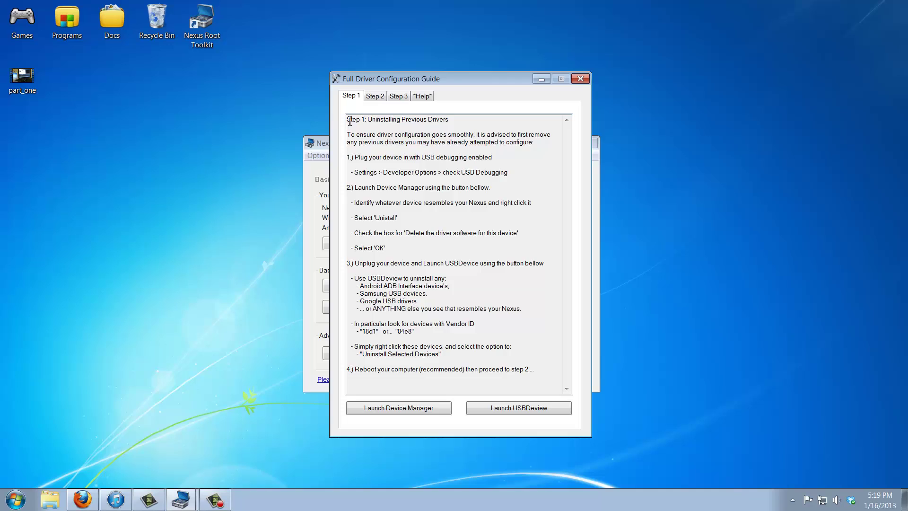
pyautogui.moveTo(350, 122); pyautogui.dragTo(457, 209)
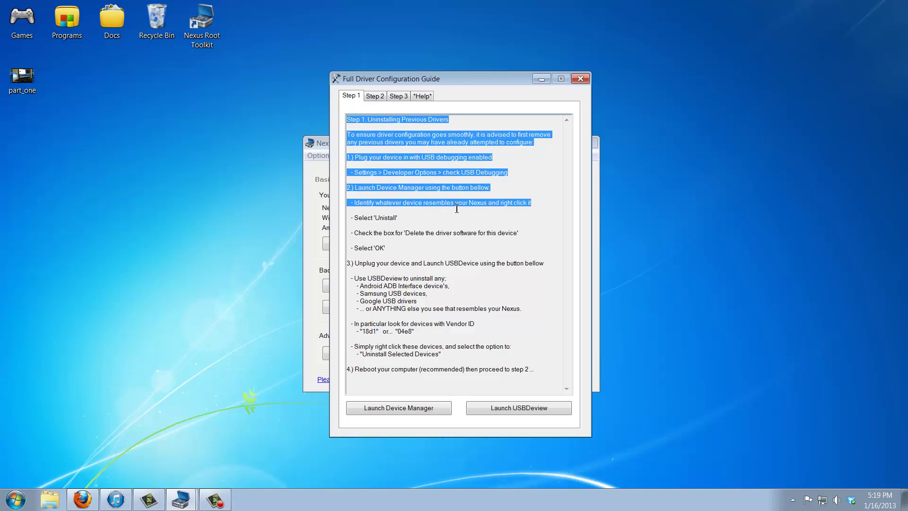
pyautogui.moveTo(457, 209); pyautogui.dragTo(537, 371)
pyautogui.click(543, 375)
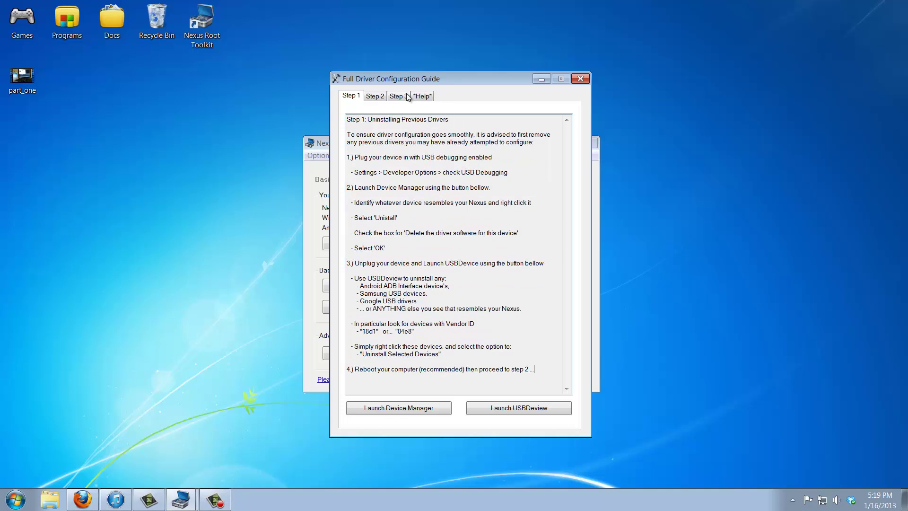
pyautogui.click(580, 80)
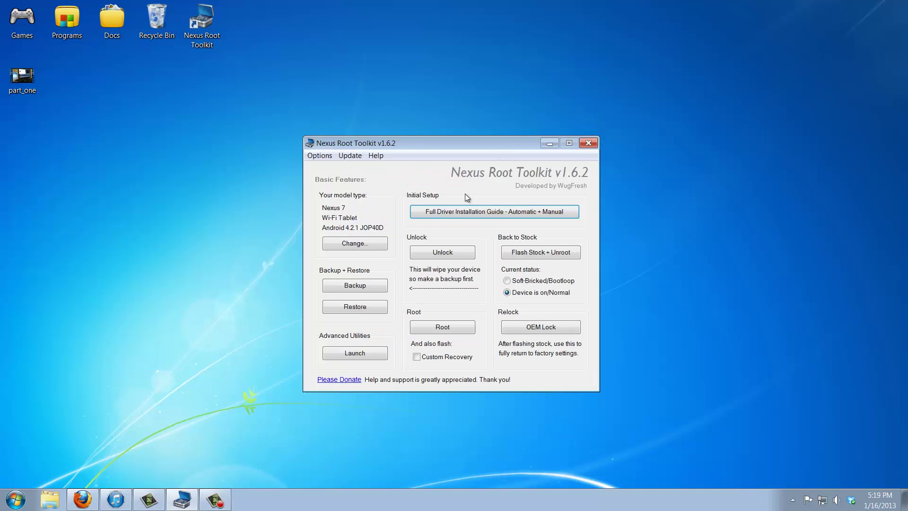
# Reopen the Full Driver Configuration Guide, review the driver solution and test steps, then close it.
pyautogui.click(463, 213)
pyautogui.click(403, 97)
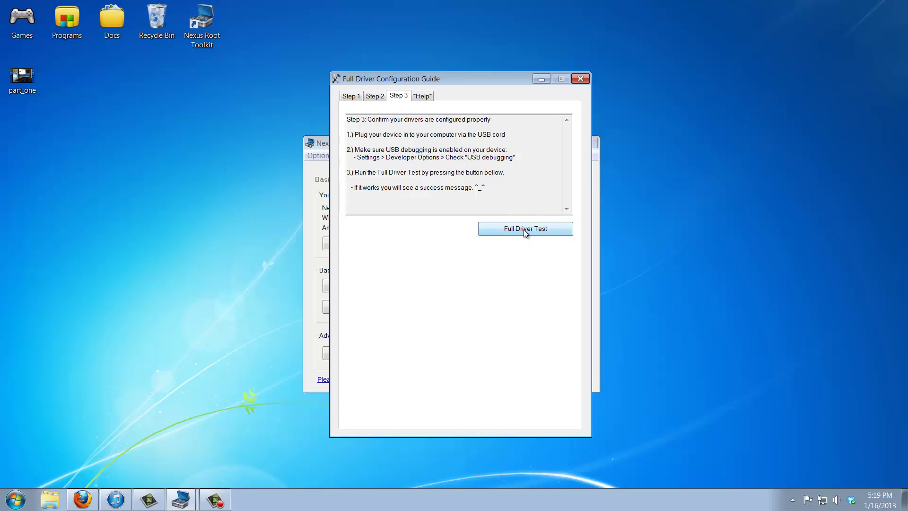
pyautogui.click(349, 97)
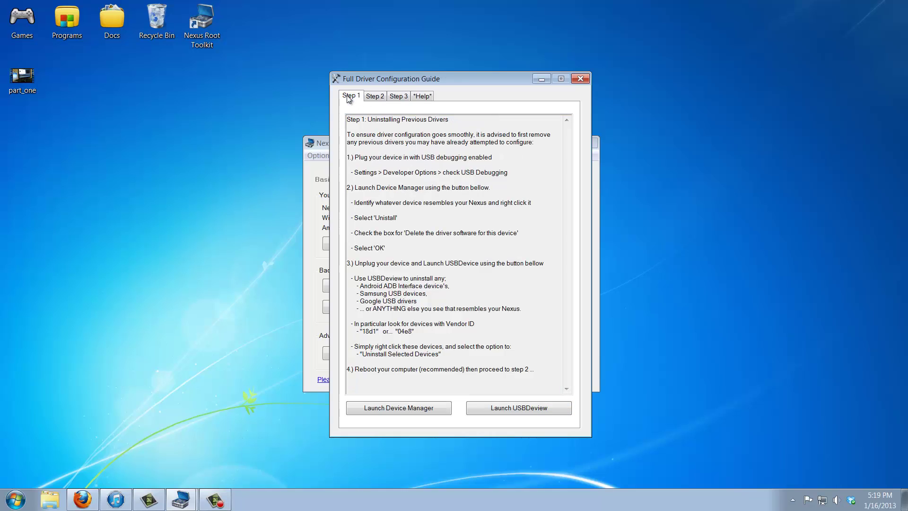
pyautogui.moveTo(347, 119)
pyautogui.mouseDown()
pyautogui.moveTo(376, 152)
pyautogui.moveTo(497, 414)
pyautogui.moveTo(561, 408)
pyautogui.moveTo(540, 392)
pyautogui.moveTo(360, 118)
pyautogui.mouseUp()
pyautogui.click(373, 96)
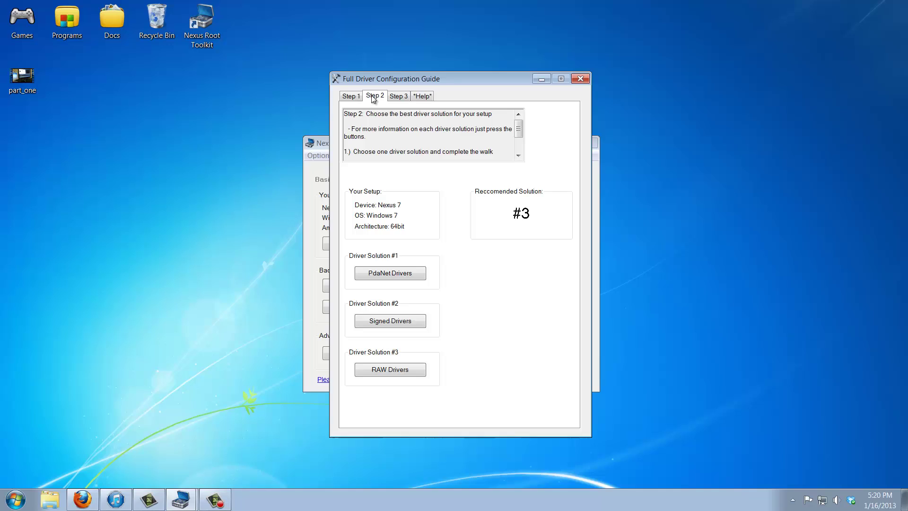
pyautogui.click(400, 96)
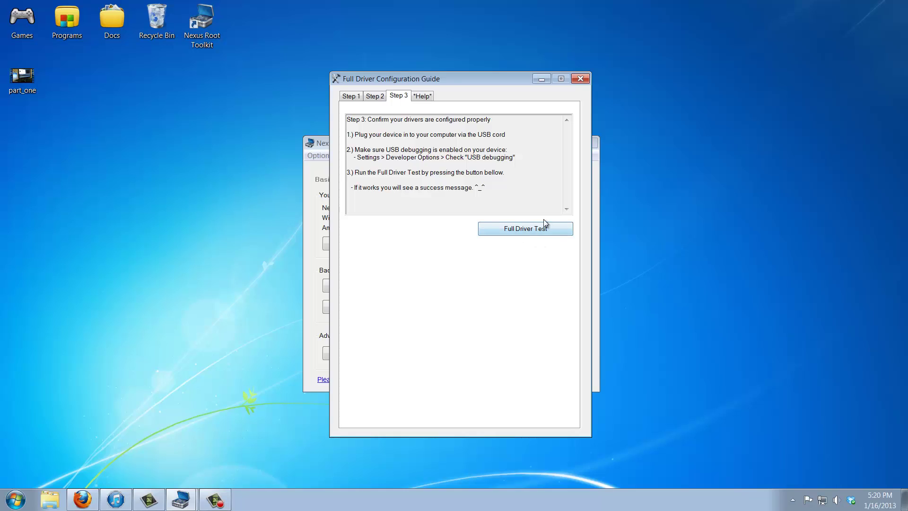
pyautogui.click(581, 80)
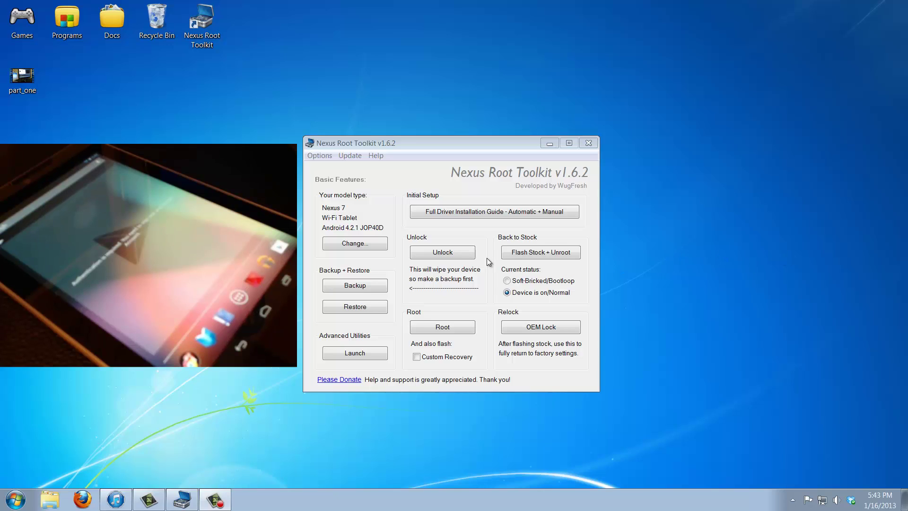
# Start the bootloader unlock to bring up the data-wipe warning.
pyautogui.click(449, 259)
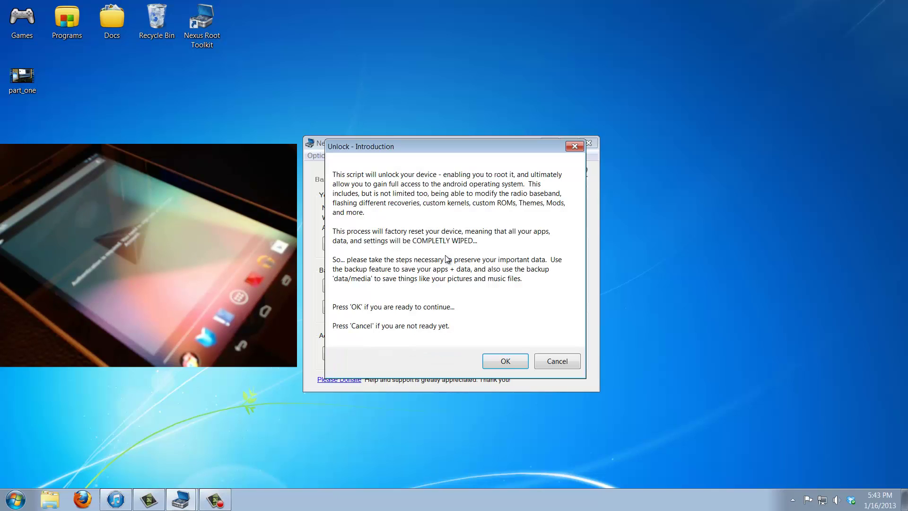
# Confirm the unlock despite the full device wipe and let the script run.
pyautogui.click(504, 361)
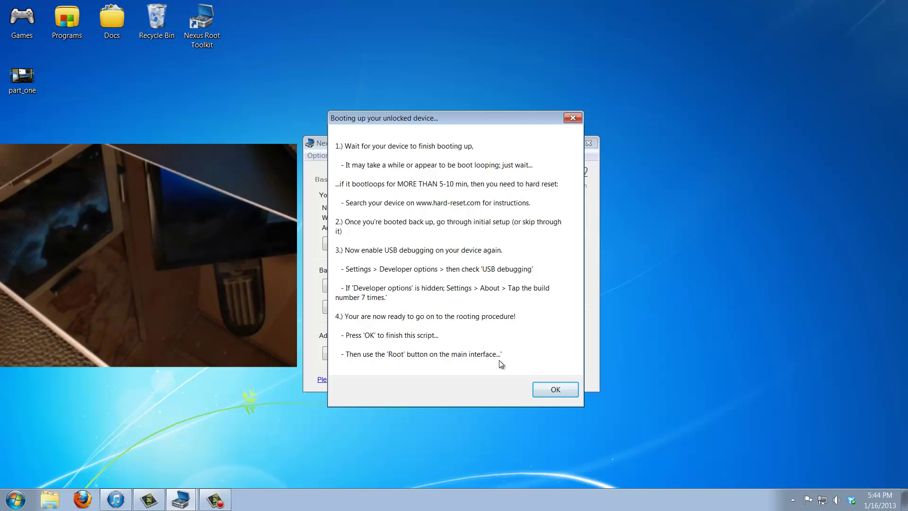
# Dismiss the 'Booting up your unlocked device' instructions and the Nexus 7 AutoPlay popup.
pyautogui.click(557, 383)
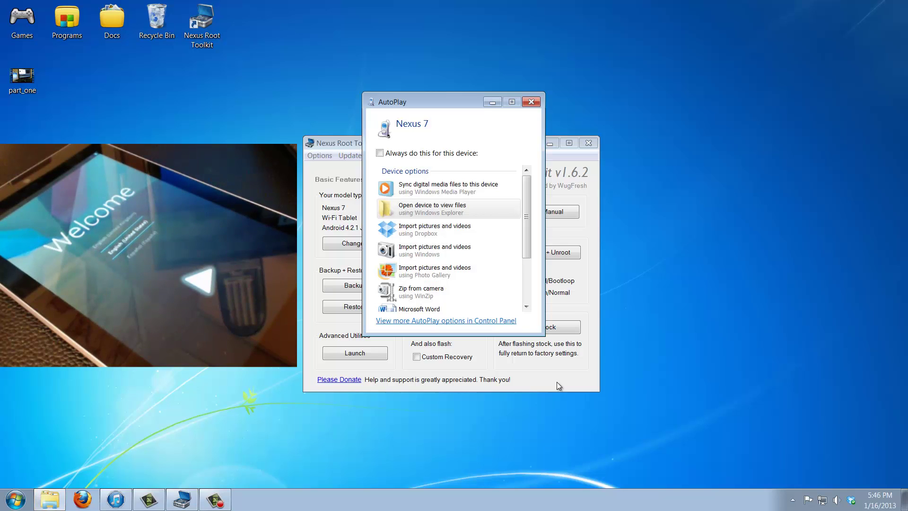
pyautogui.click(532, 102)
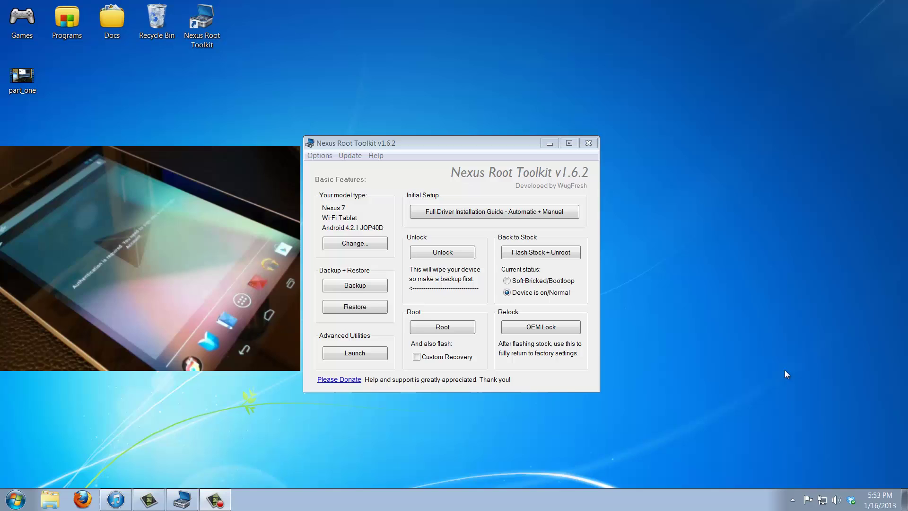
# Launch rooting for the Wi-Fi tablet and confirm in the Root (Wi-Fi Tablet) dialog.
pyautogui.click(445, 330)
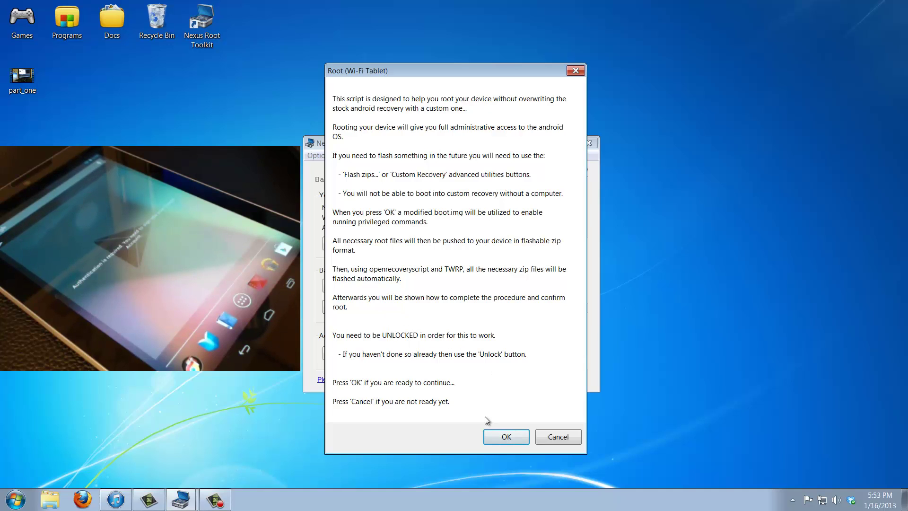
pyautogui.click(494, 436)
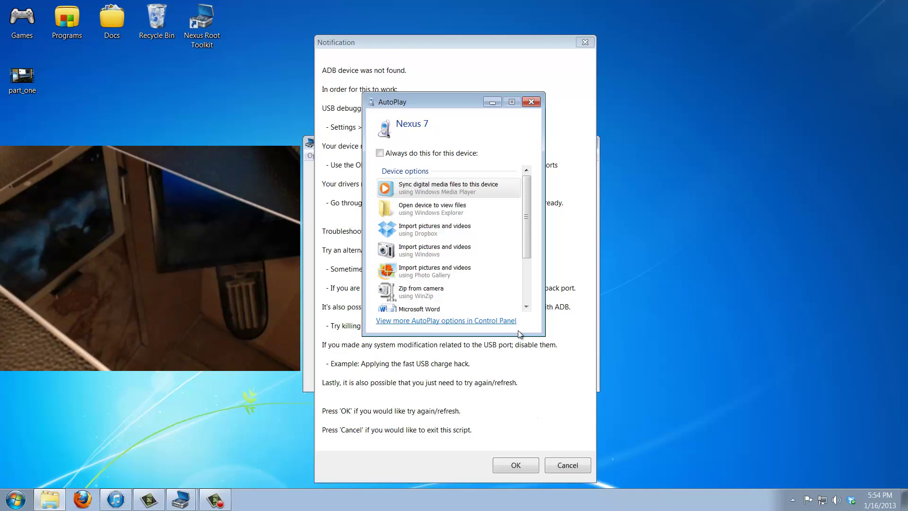
# Close the AutoPlay popup and retry the ADB device check so rooting continues.
pyautogui.click(531, 102)
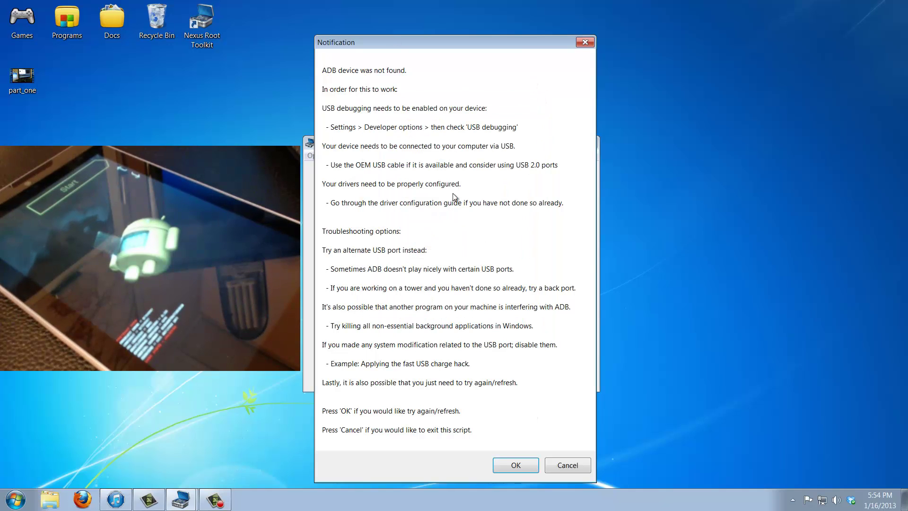
pyautogui.click(513, 470)
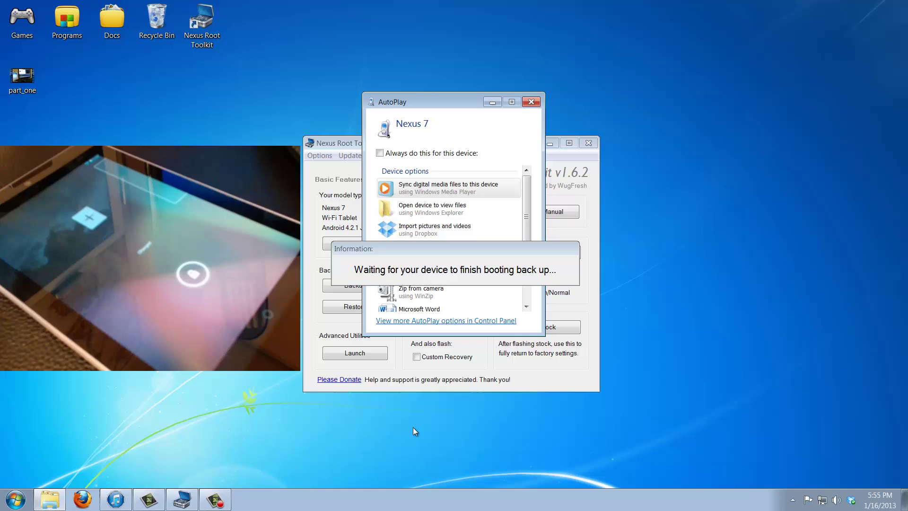
# Close the recurring Nexus 7 AutoPlay prompts while the tablet finishes rebooting.
pyautogui.click(532, 102)
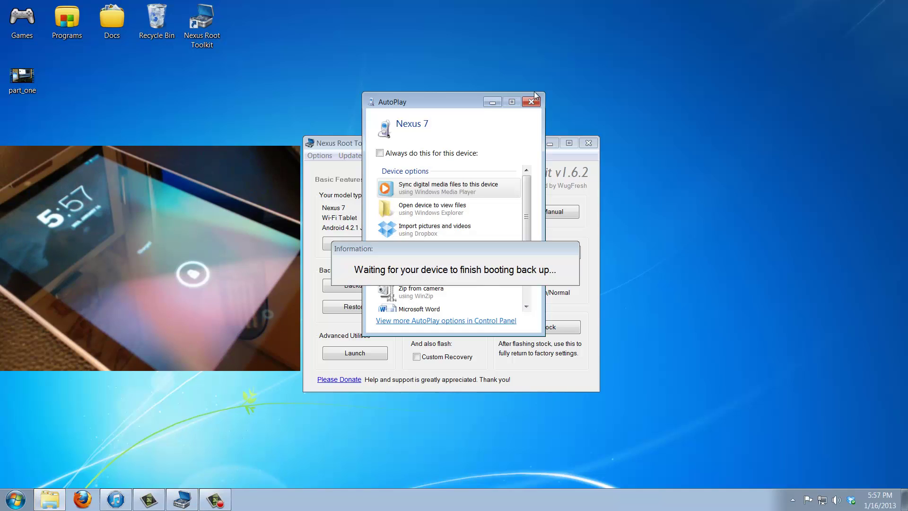
pyautogui.click(532, 102)
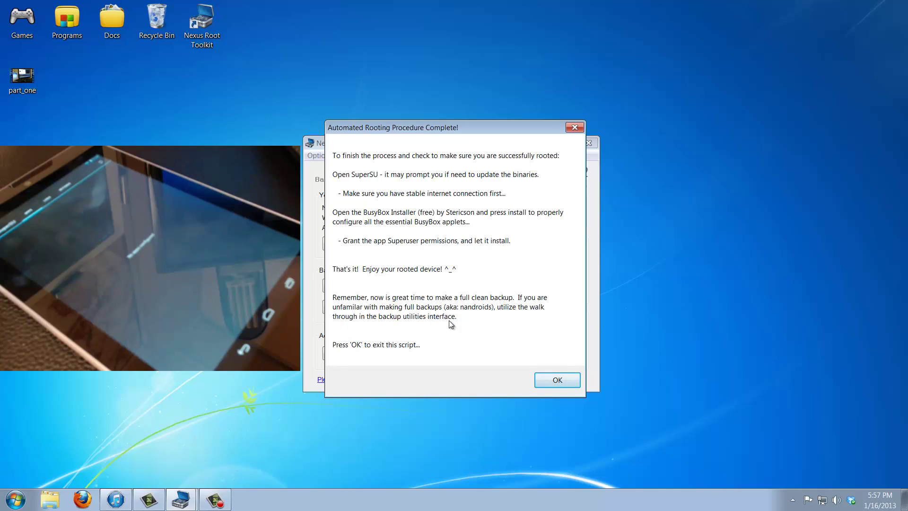
pyautogui.click(551, 380)
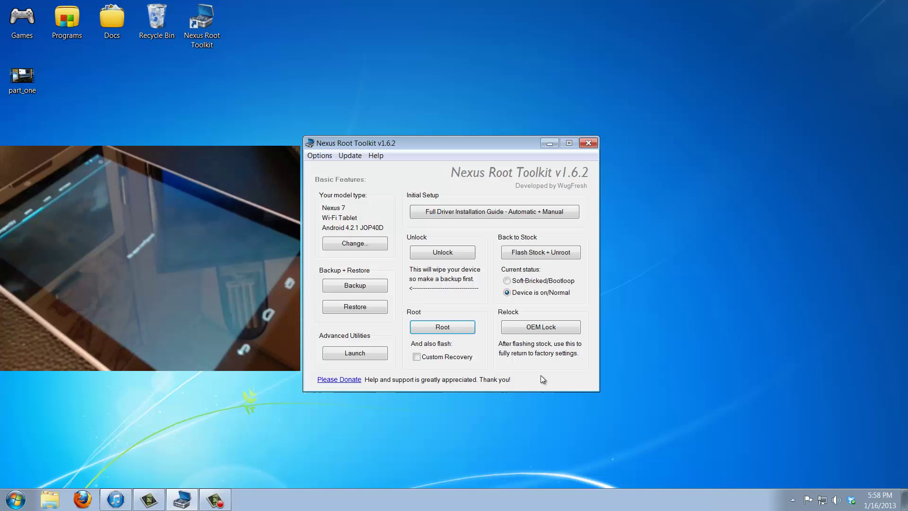